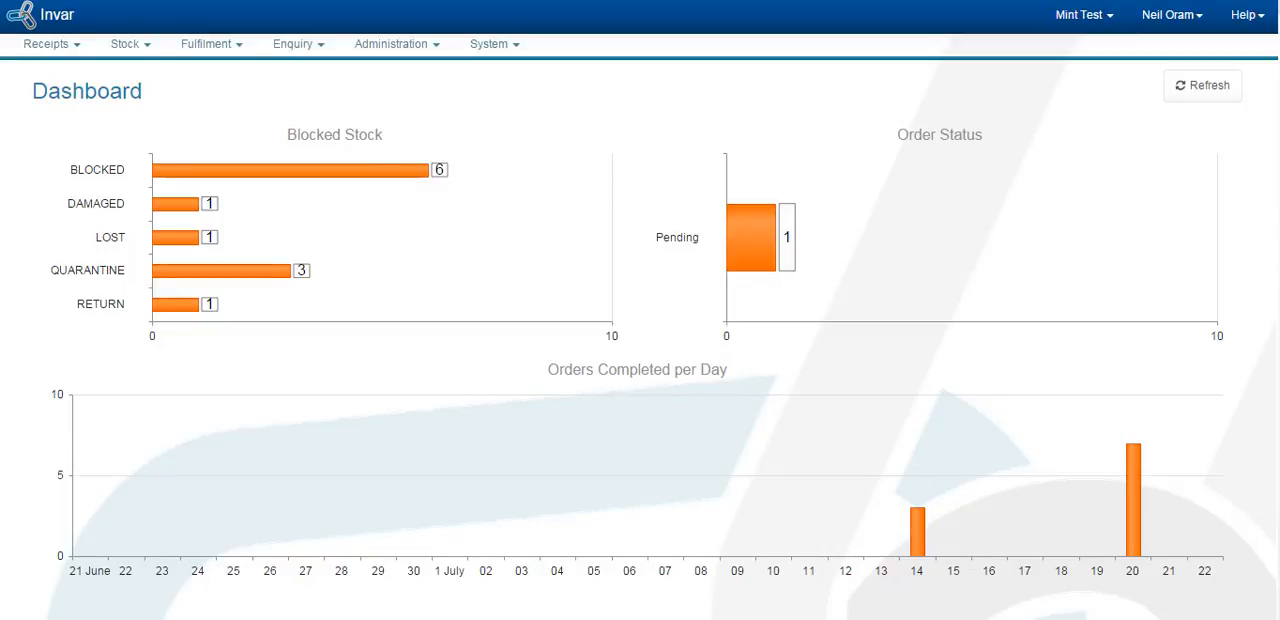
# Step: Switch to the Invar Mobile receiving window and receive 500 each of article 8803 with the status Grade C
pyautogui.hotkey('alt', 'Tab')
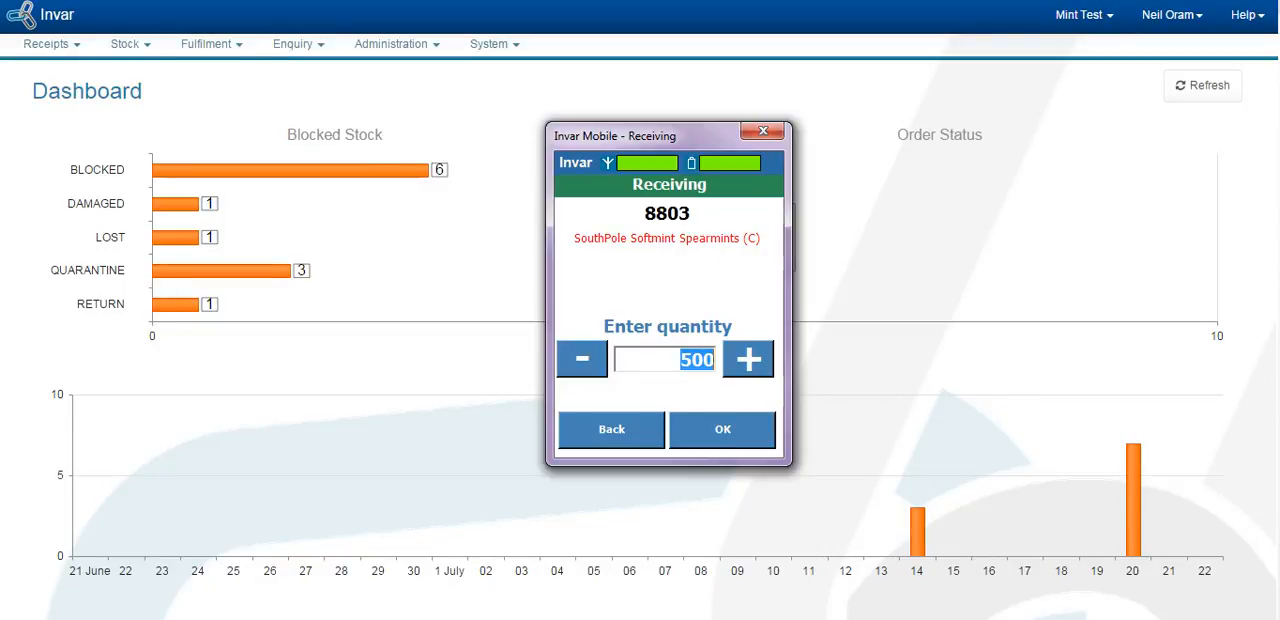
pyautogui.click(731, 435)
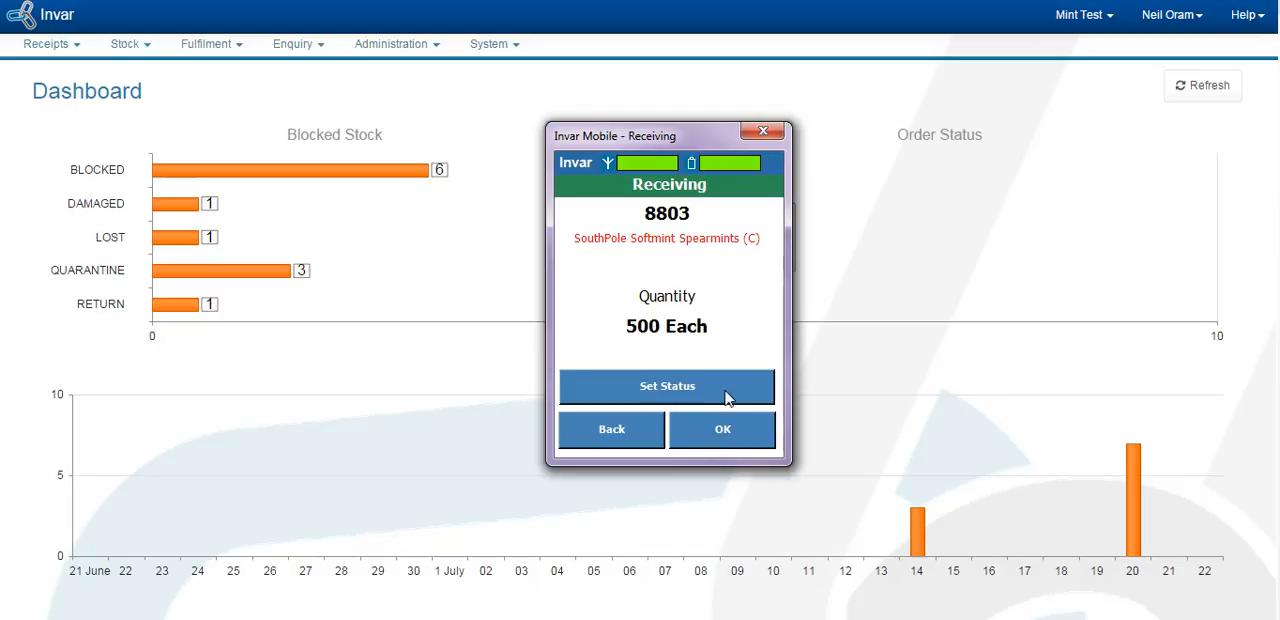
pyautogui.click(725, 391)
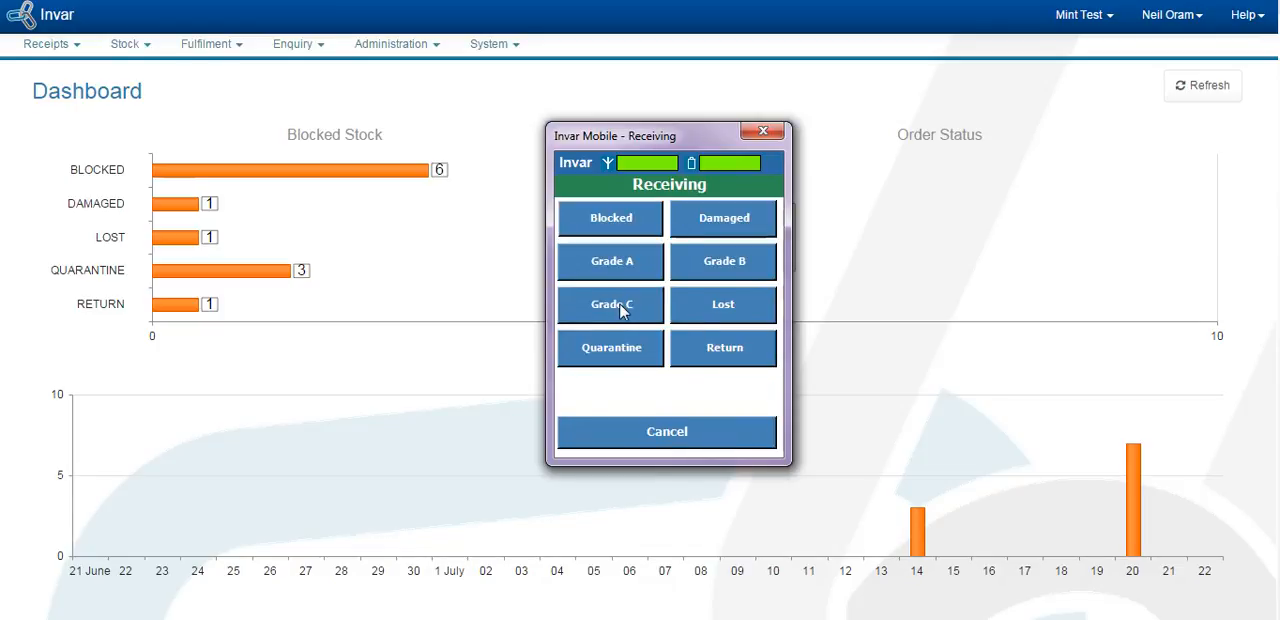
pyautogui.click(611, 304)
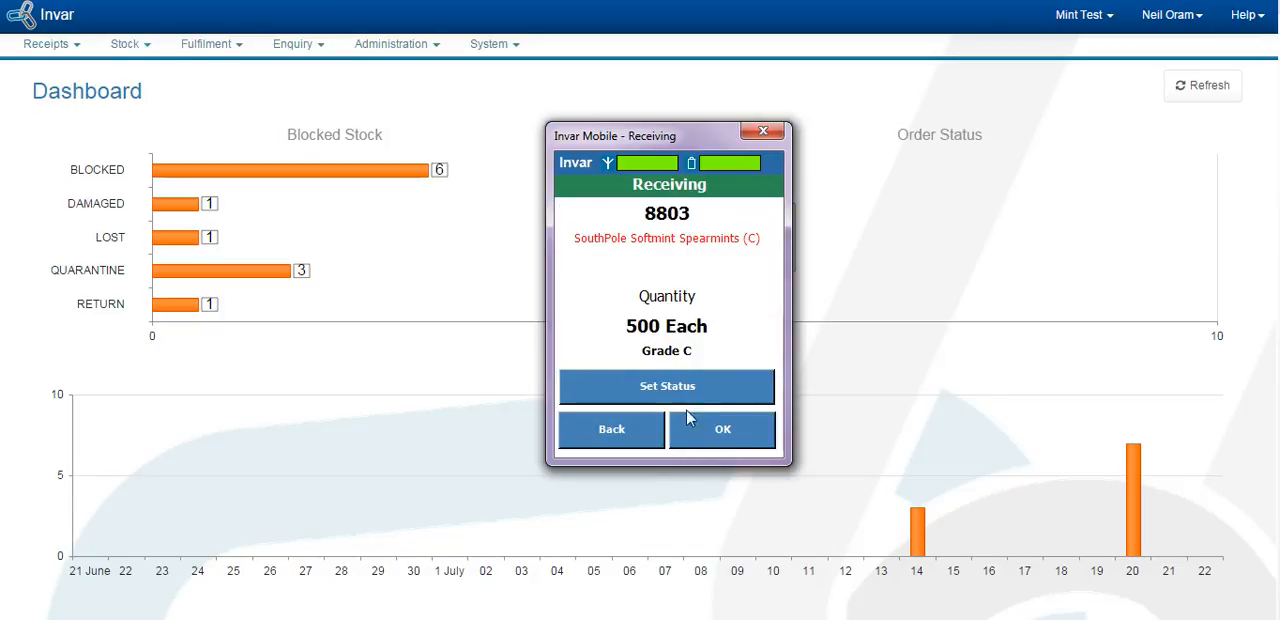
pyautogui.click(722, 429)
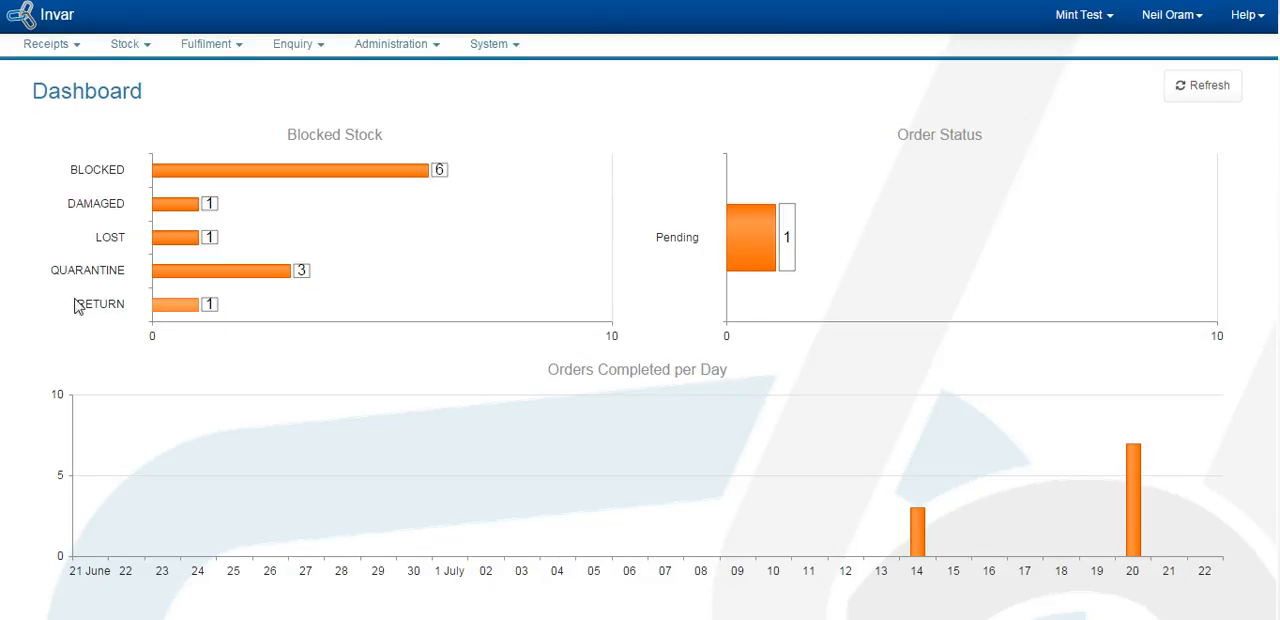
# Step: Open Manage Stock and search for stock with the stock status RETURN
pyautogui.click(128, 44)
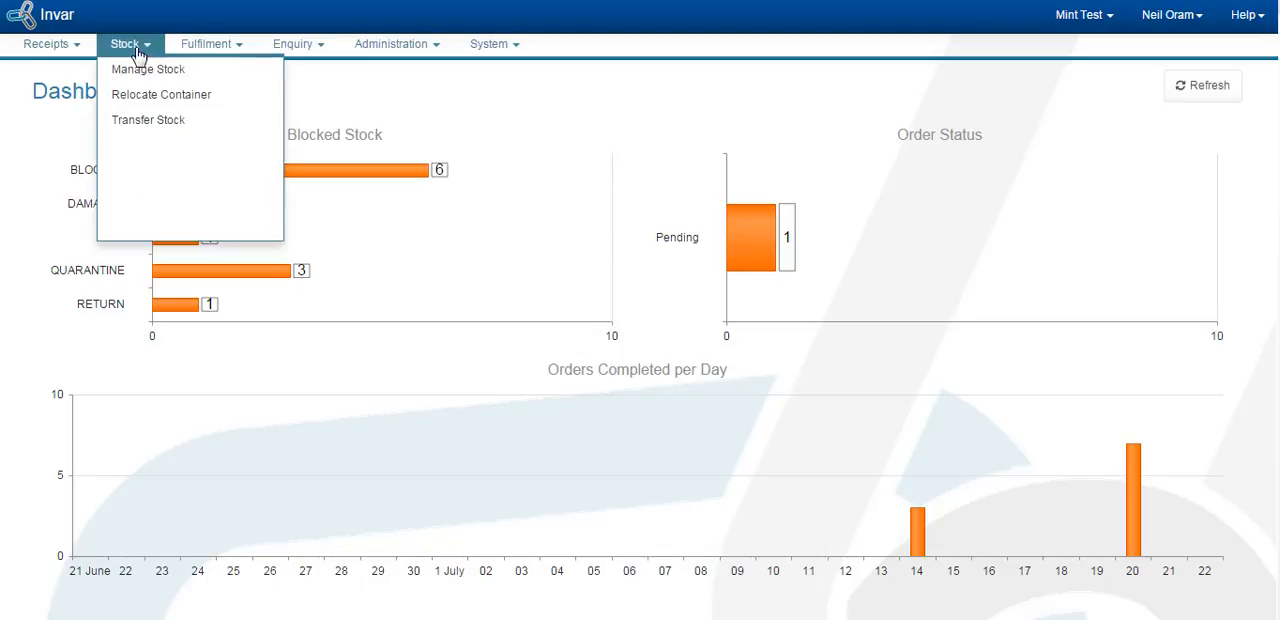
pyautogui.rightClick(131, 78)
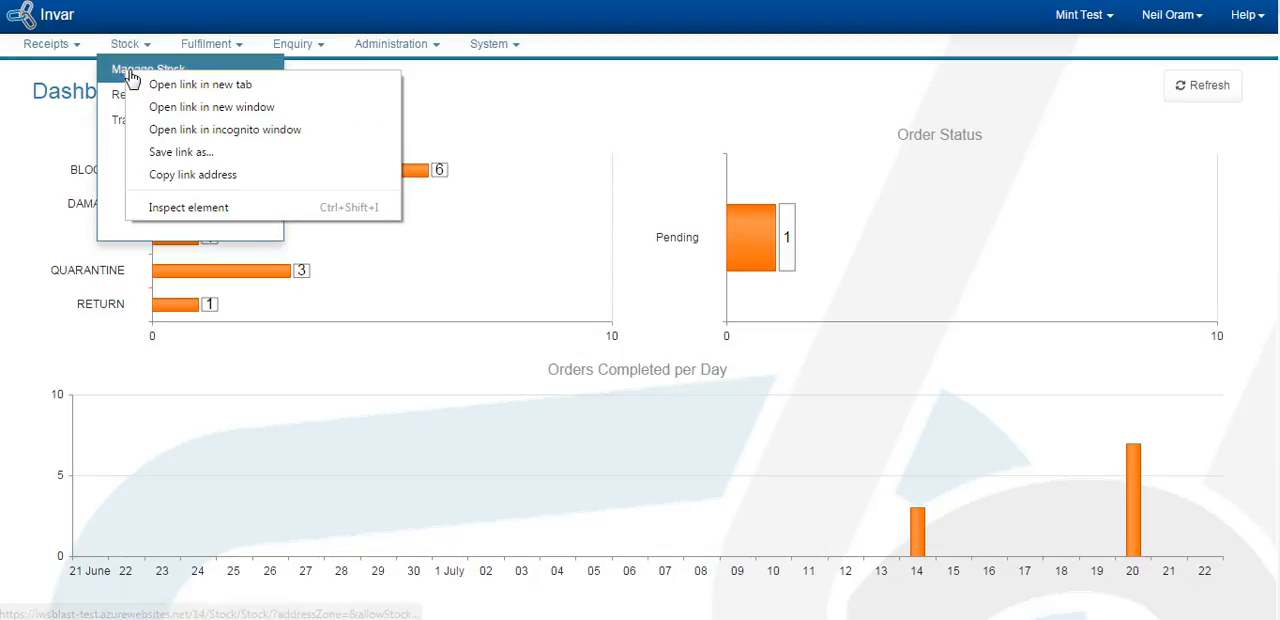
pyautogui.click(156, 86)
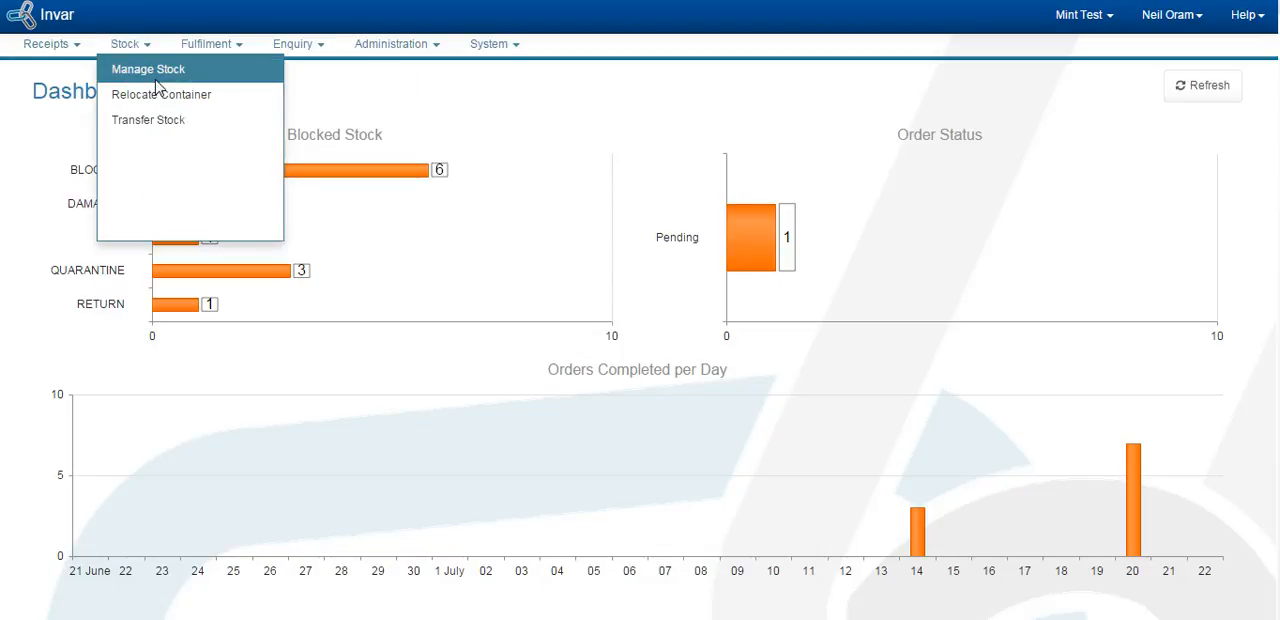
pyautogui.click(155, 78)
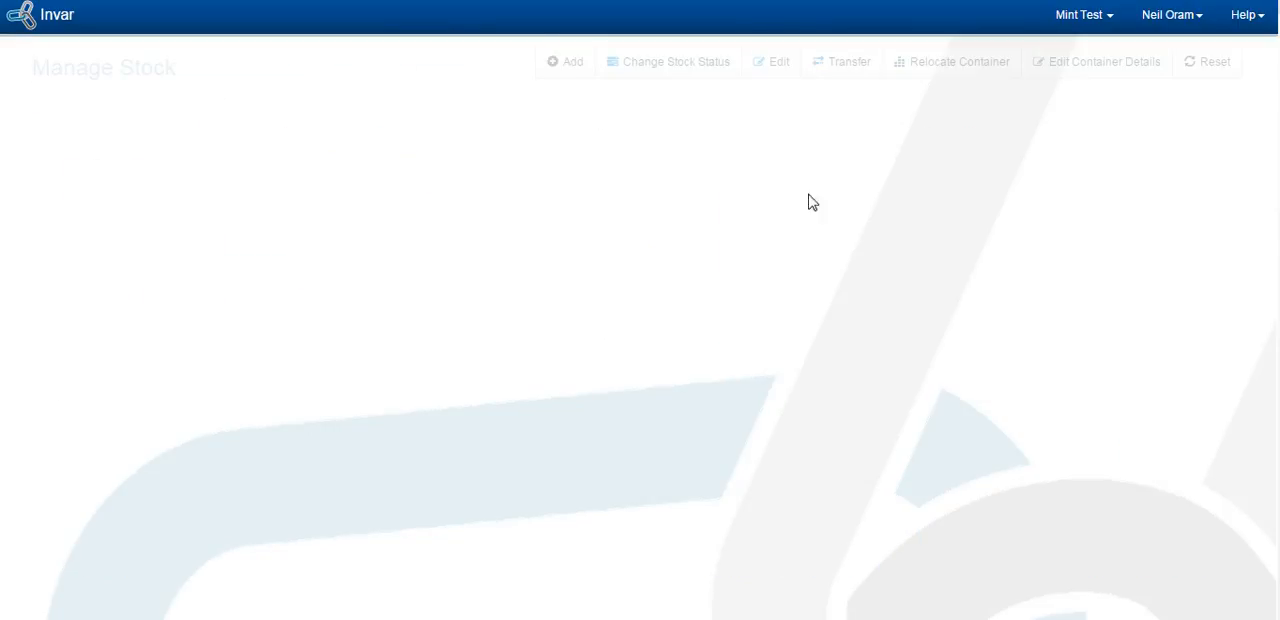
pyautogui.click(1051, 227)
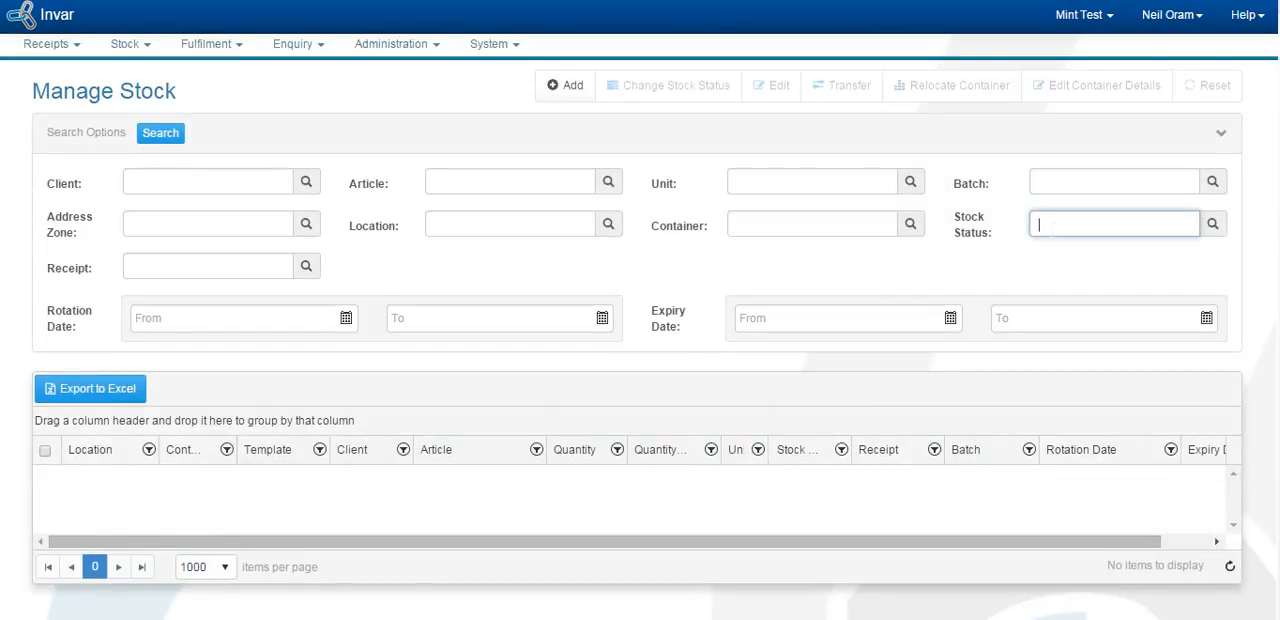
pyautogui.write('ret')
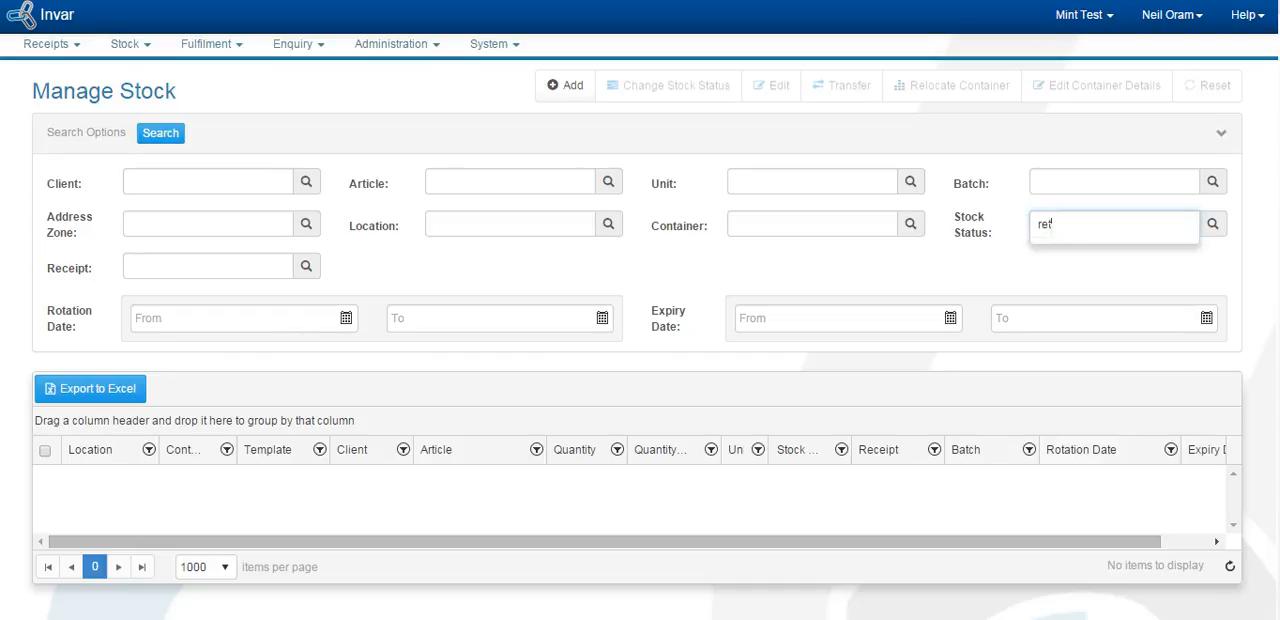
pyautogui.click(1060, 254)
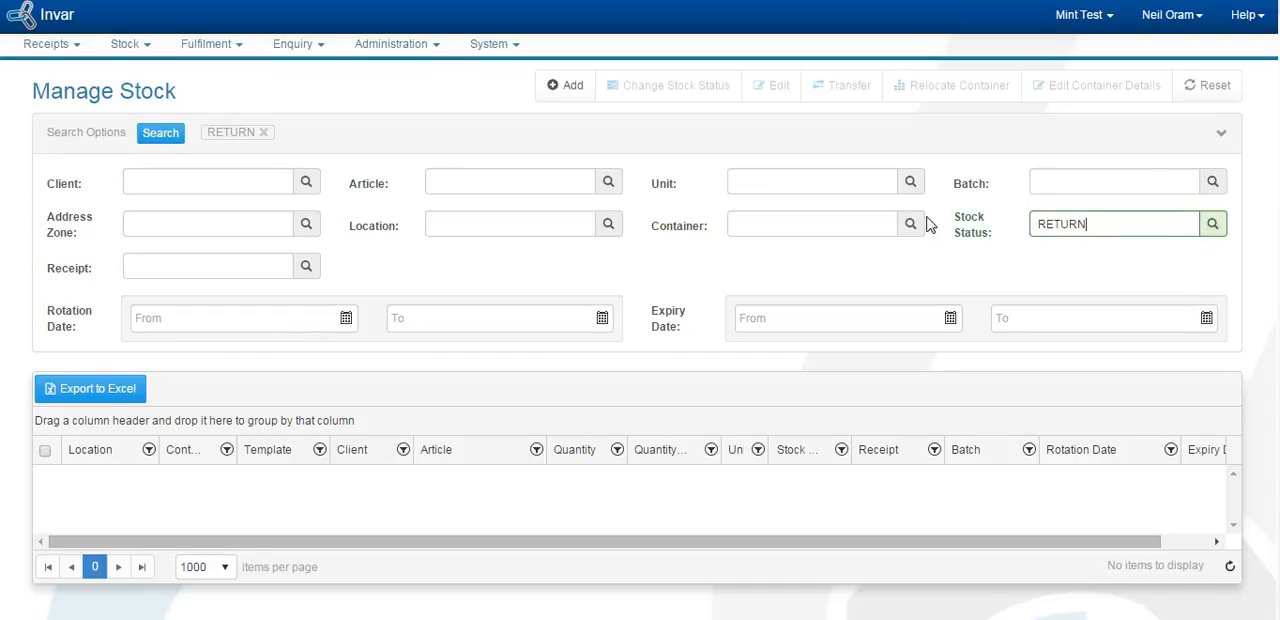
pyautogui.click(167, 138)
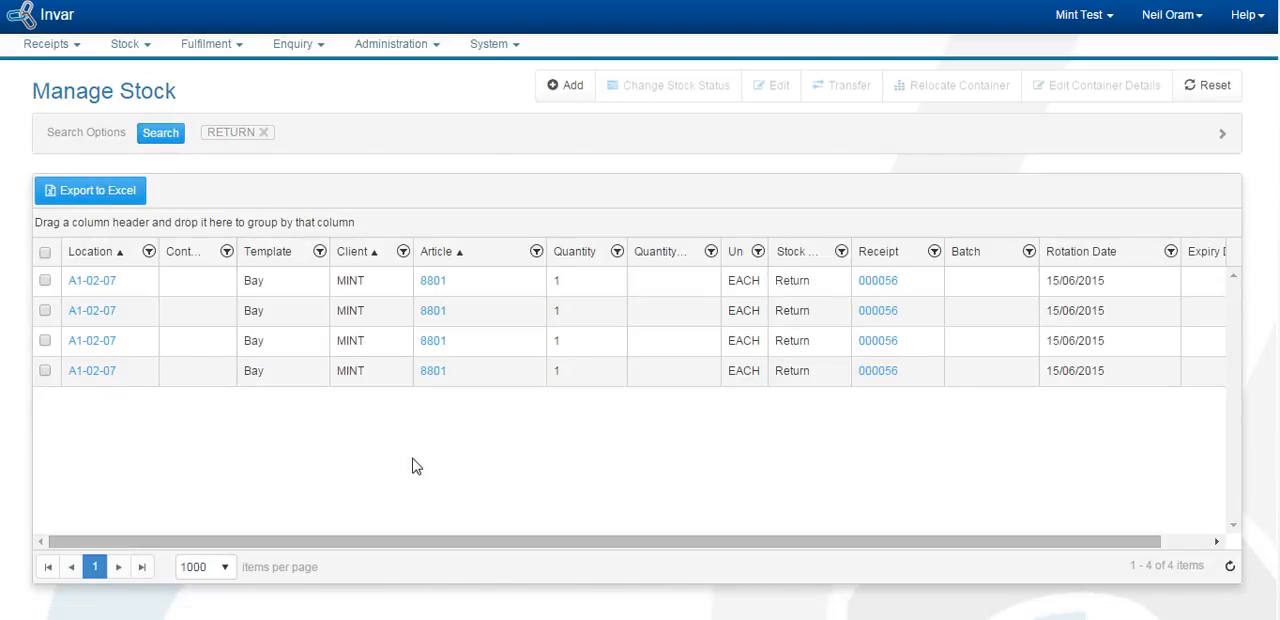
pyautogui.moveTo(490, 393)
pyautogui.click(45, 281)
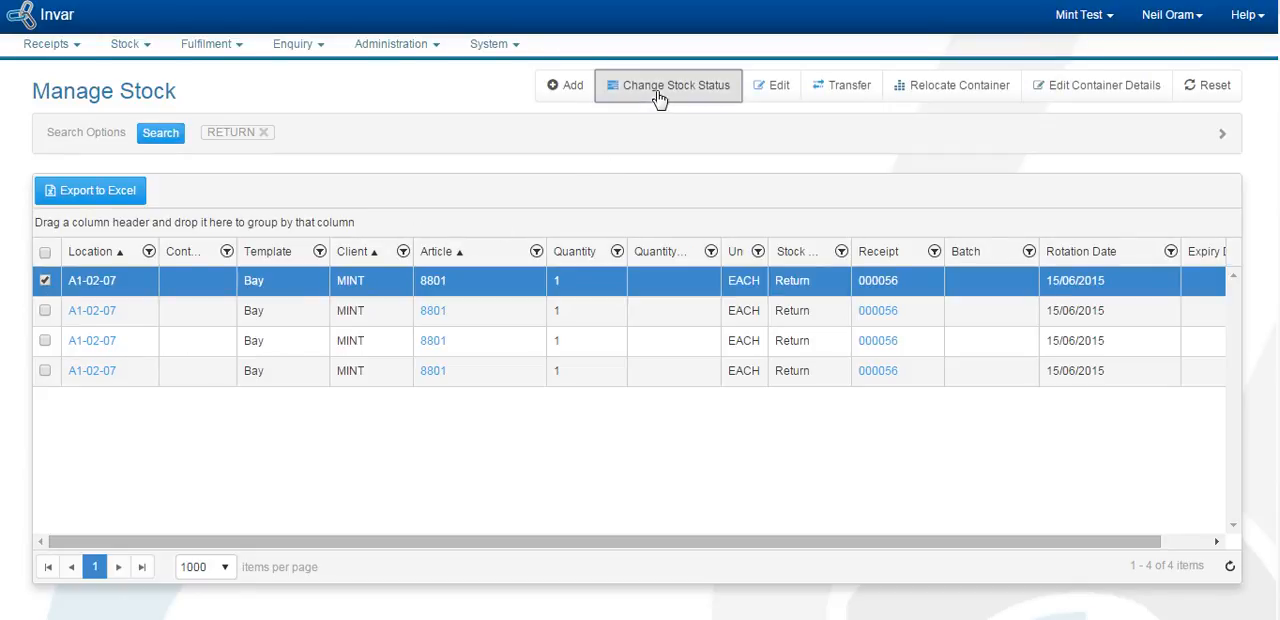
pyautogui.click(659, 90)
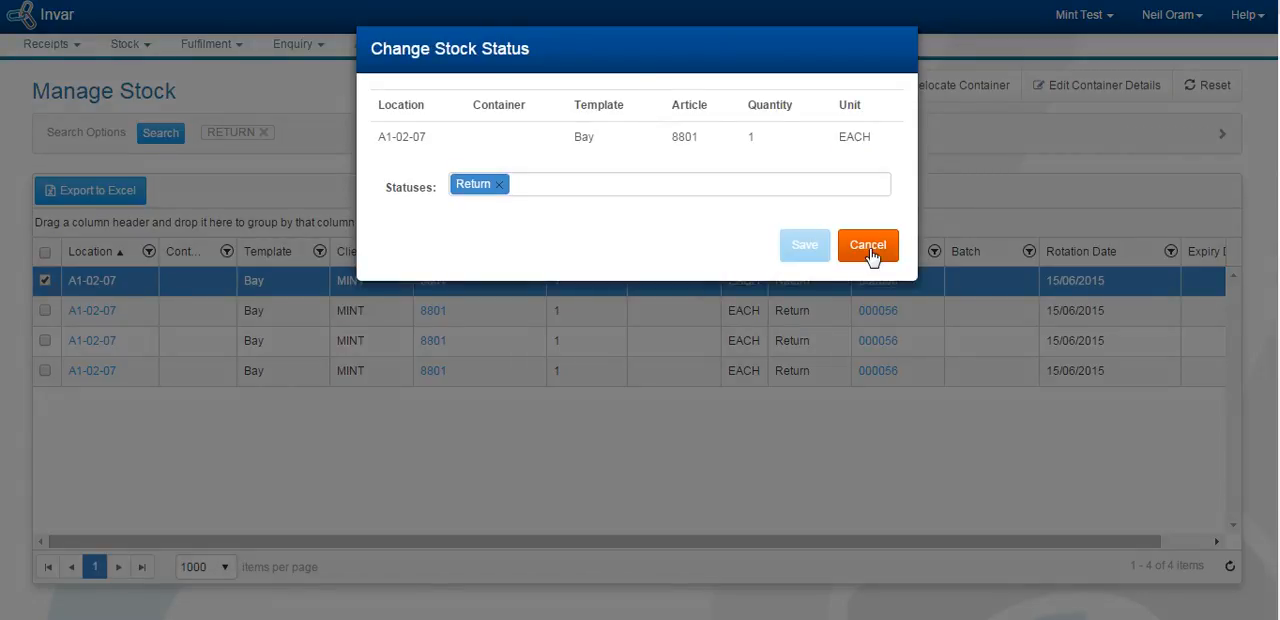
pyautogui.click(866, 246)
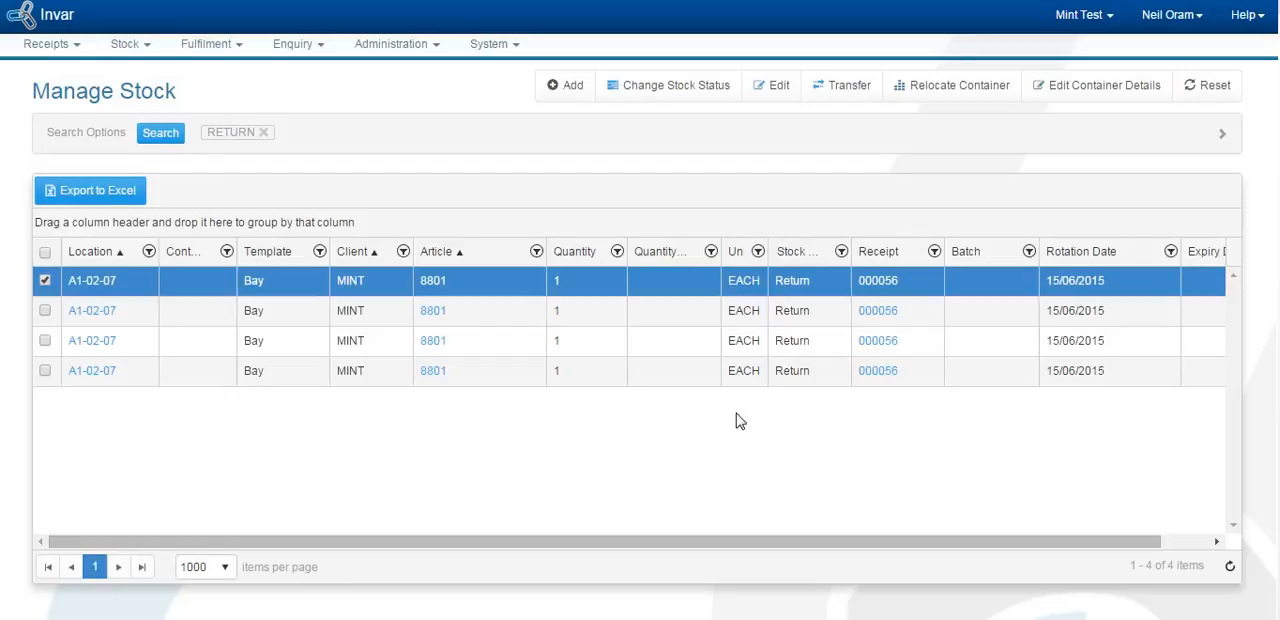
# Step: Change the stock status of all listed article 8801 lines at A1-02-07 to no status and save
pyautogui.click(44, 253)
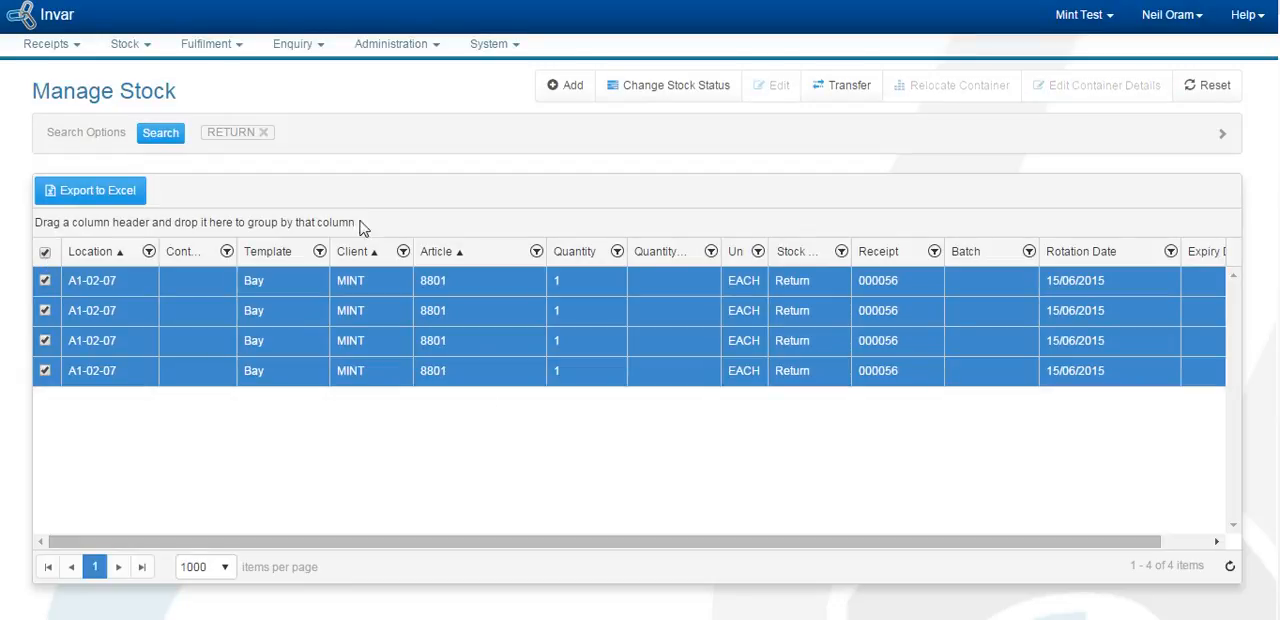
pyautogui.click(673, 95)
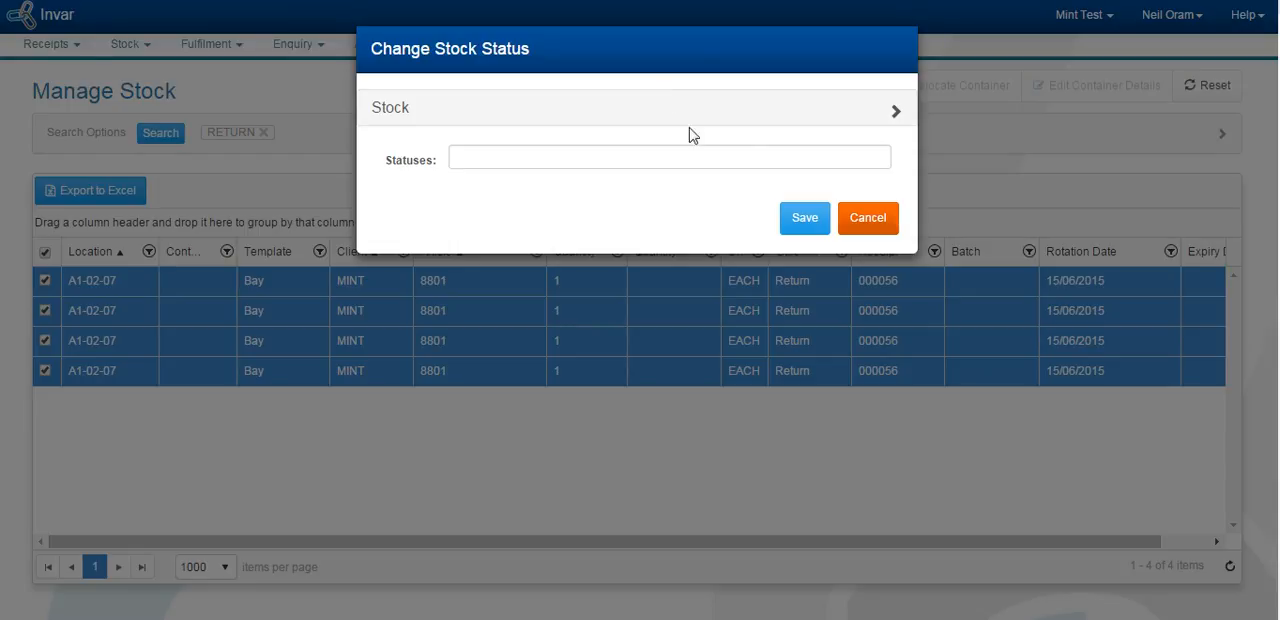
pyautogui.click(879, 164)
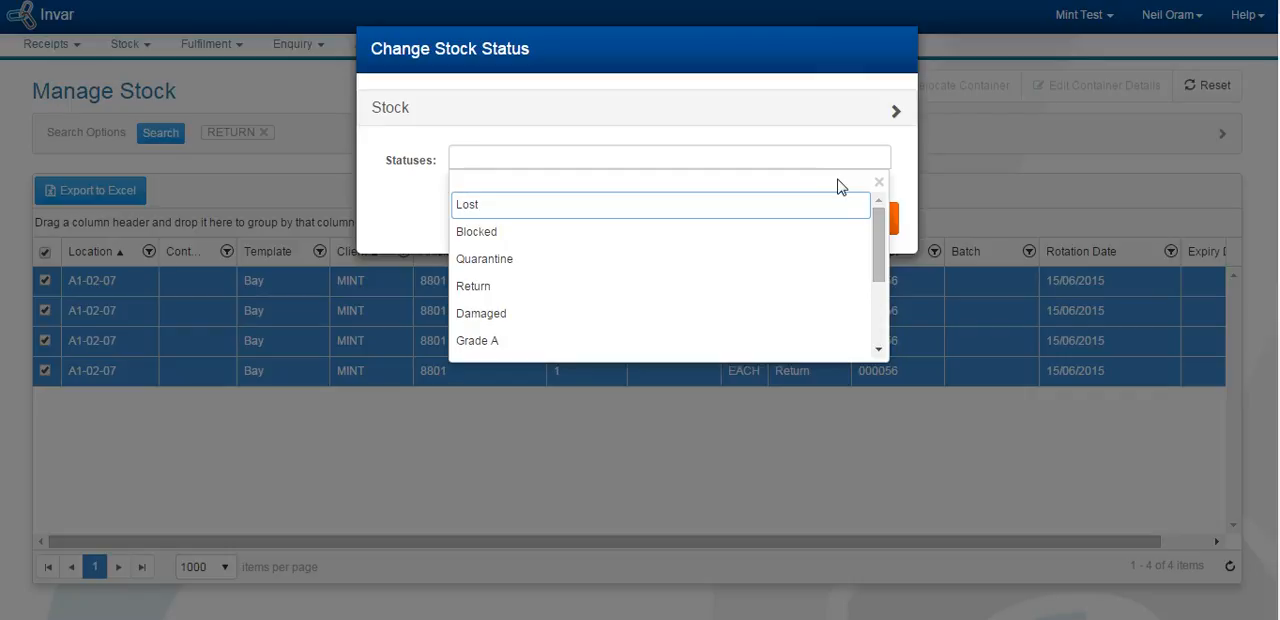
pyautogui.click(880, 185)
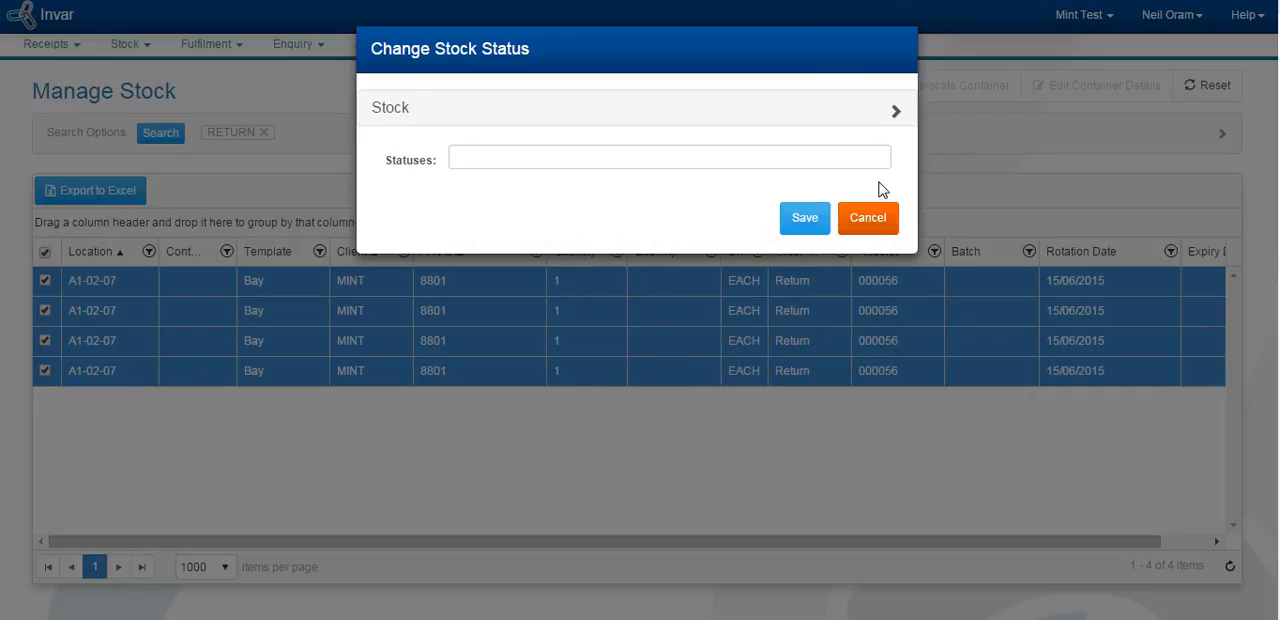
pyautogui.click(806, 214)
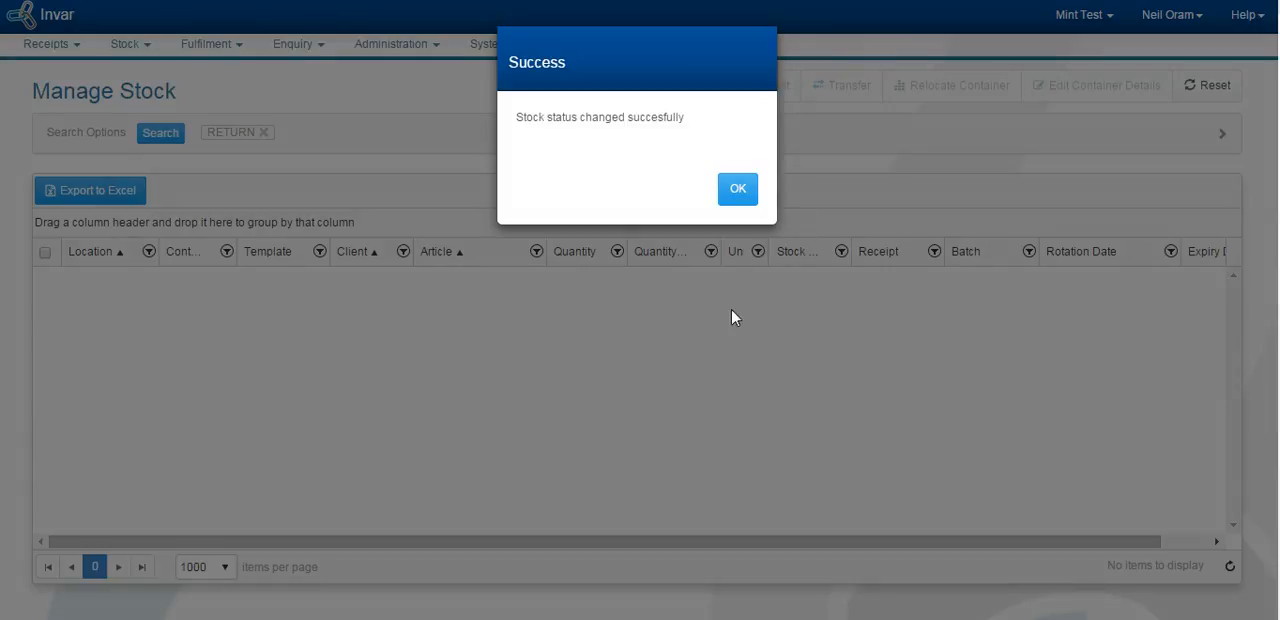
pyautogui.click(736, 191)
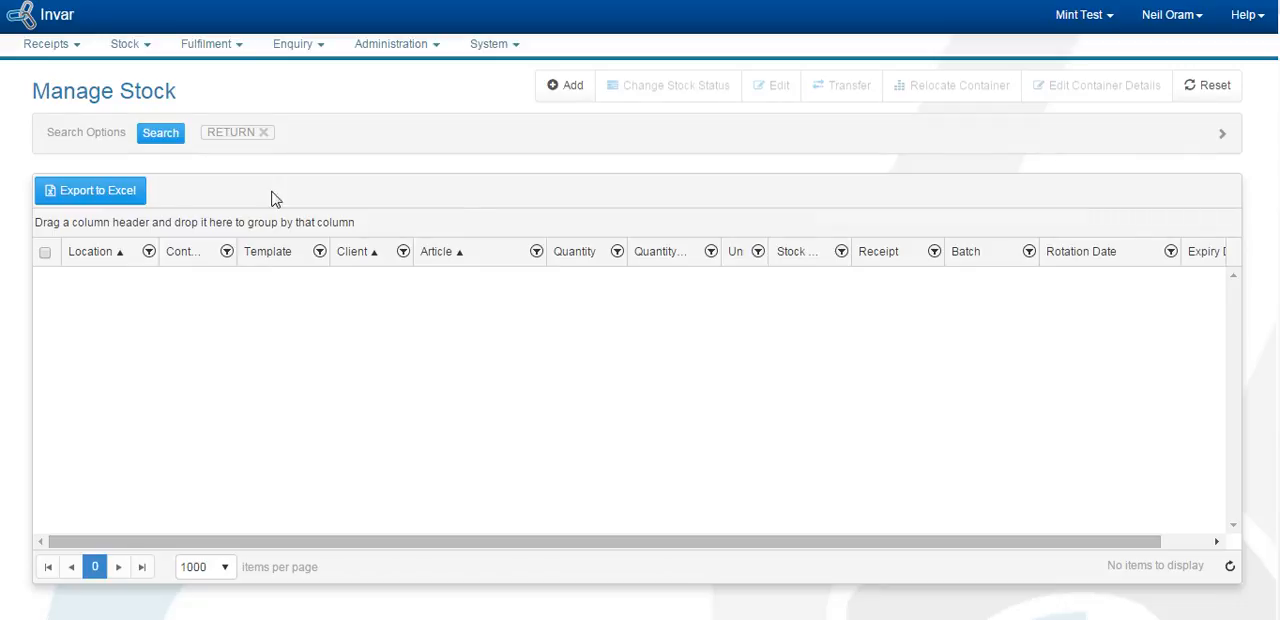
# Step: Remove the RETURN filter, search all stock, and open the status change for the article 8801 line at A1-01-01
pyautogui.click(264, 133)
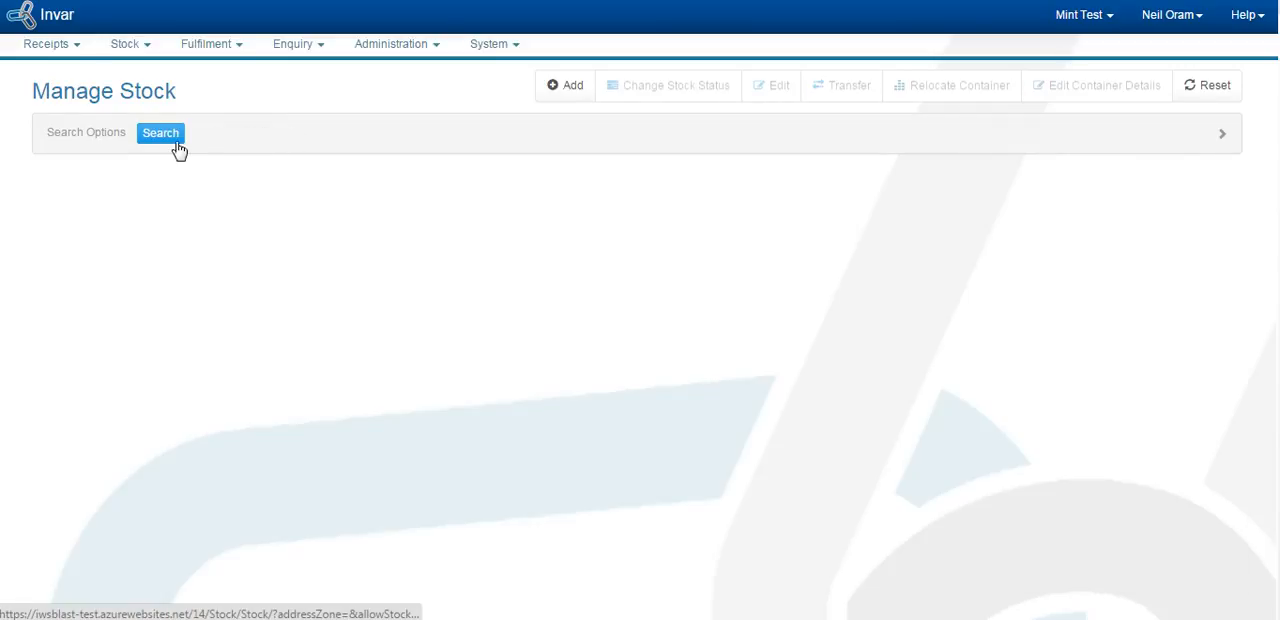
pyautogui.click(168, 136)
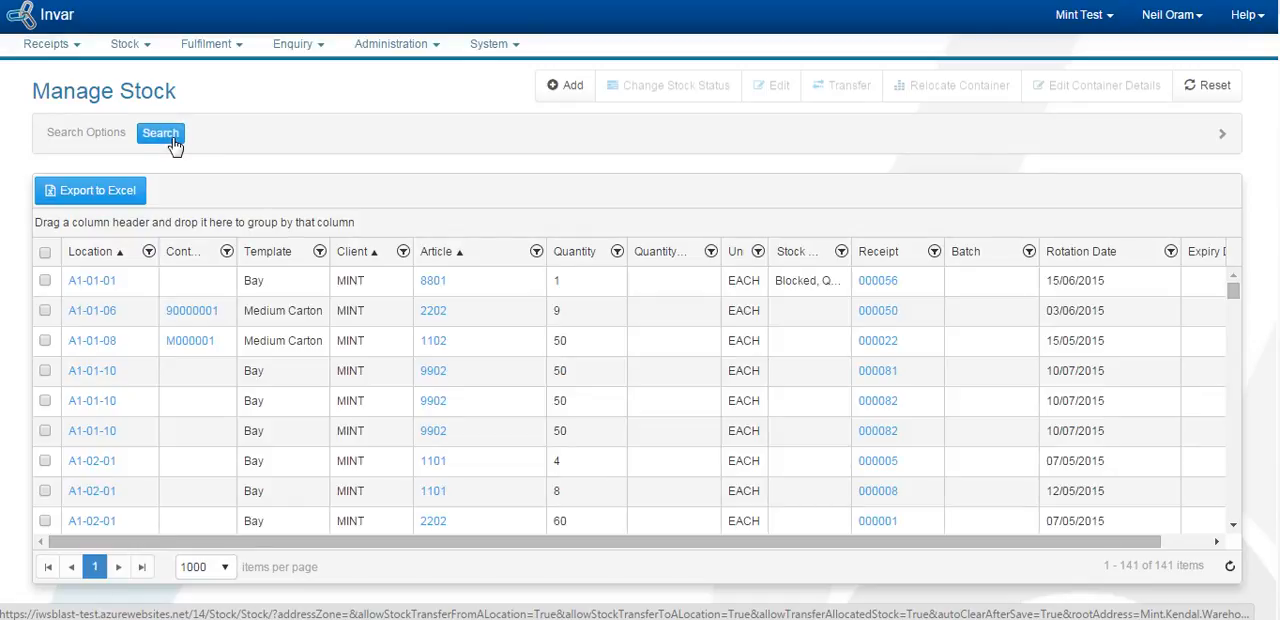
pyautogui.click(45, 282)
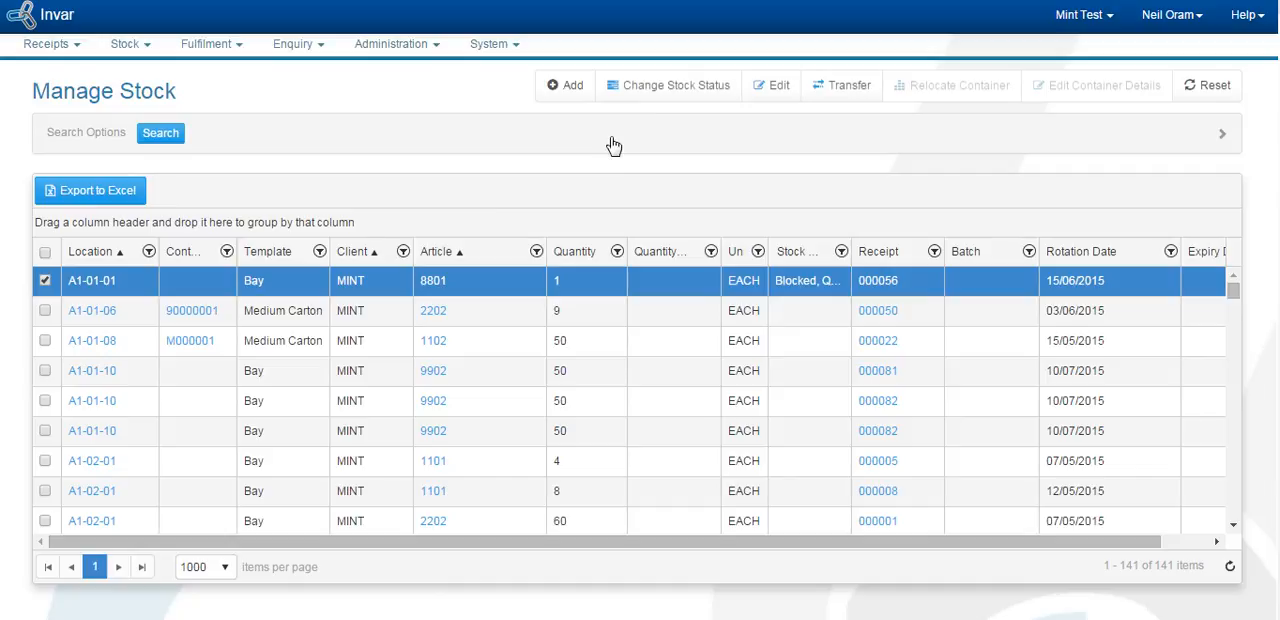
pyautogui.click(690, 92)
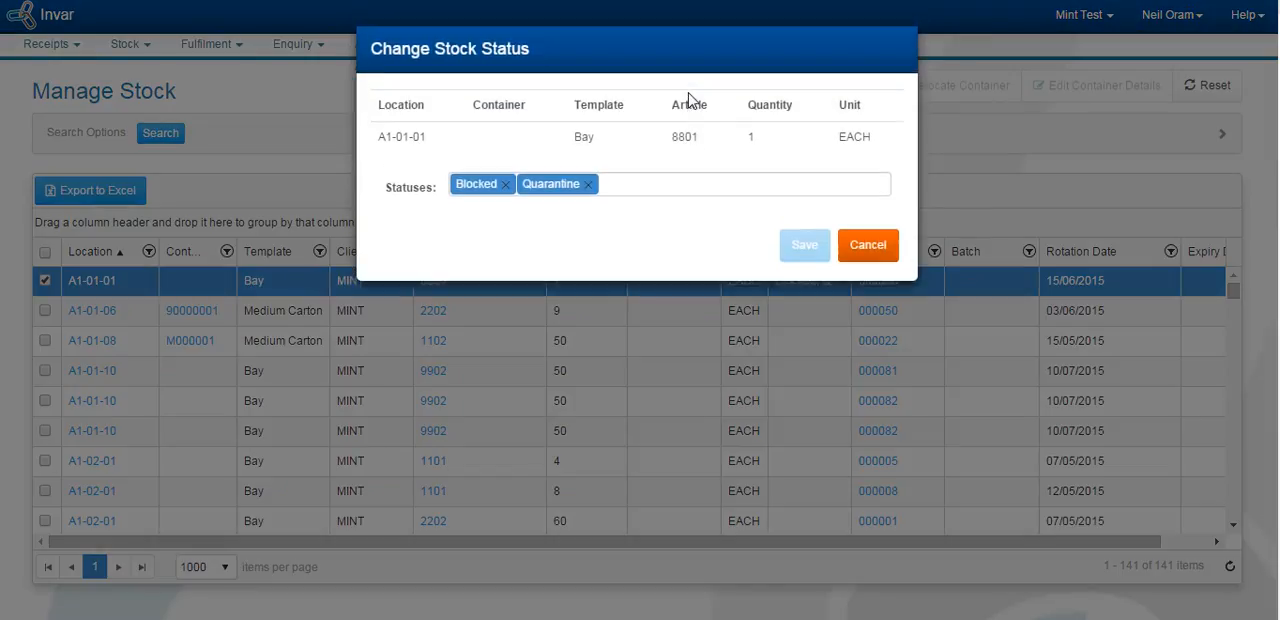
# Step: Try adding the Damaged and Grade A statuses to the A1-01-01 stock line, and take both off again
pyautogui.click(880, 190)
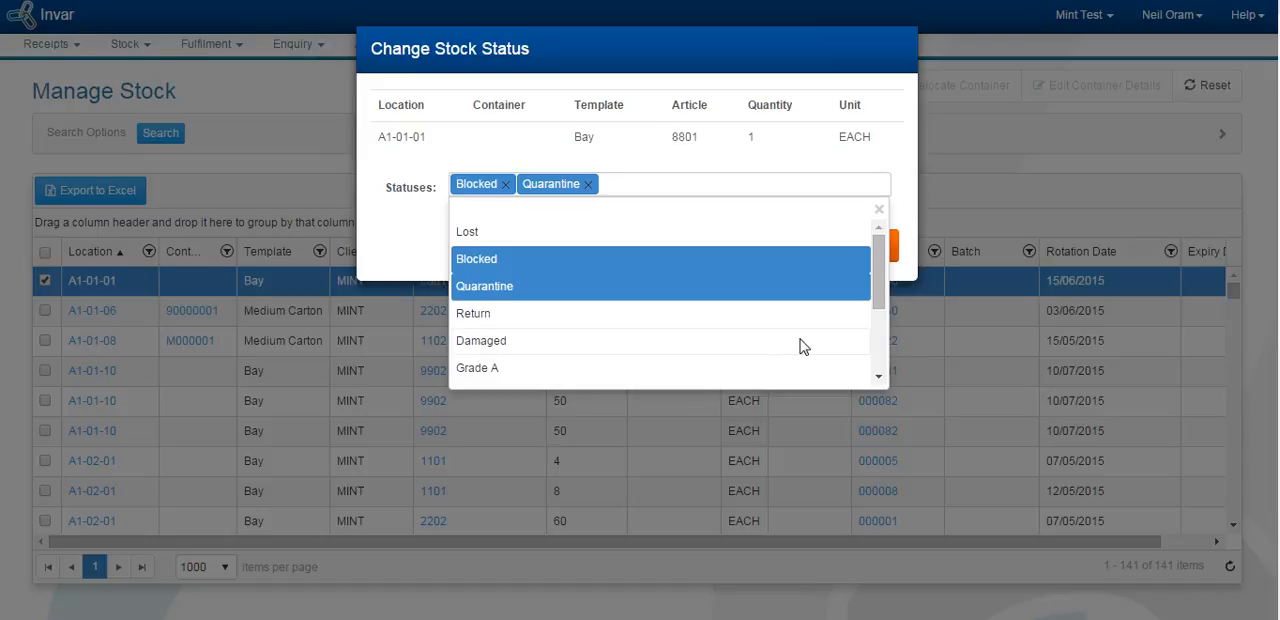
pyautogui.click(800, 346)
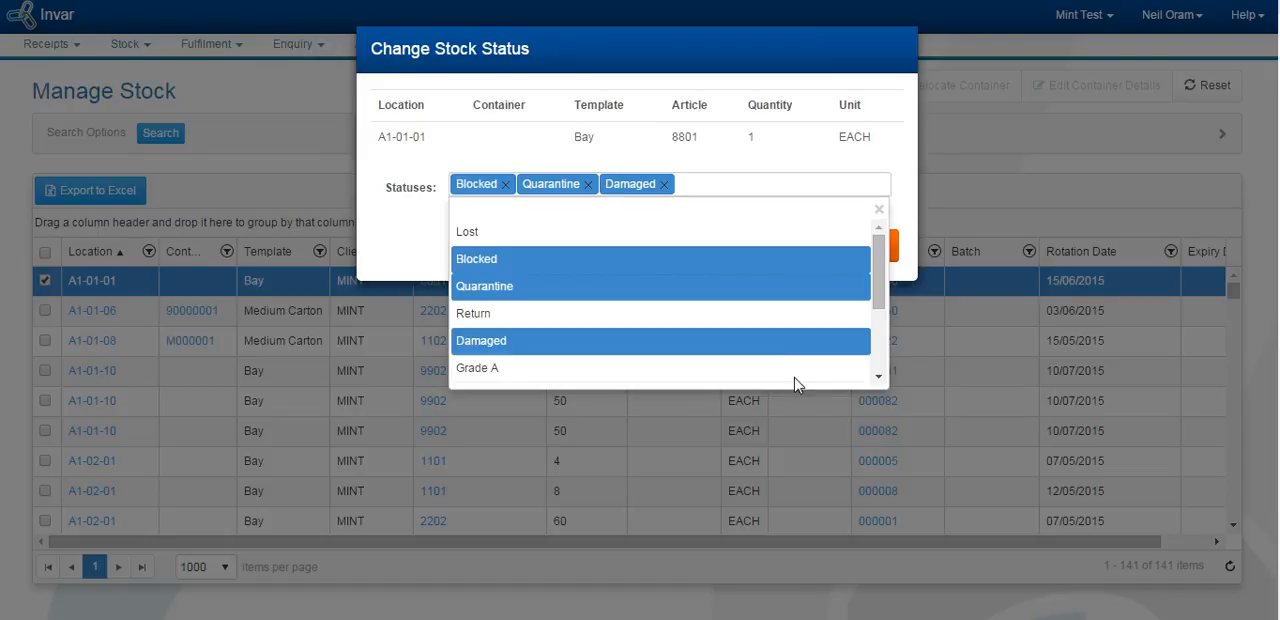
pyautogui.click(793, 372)
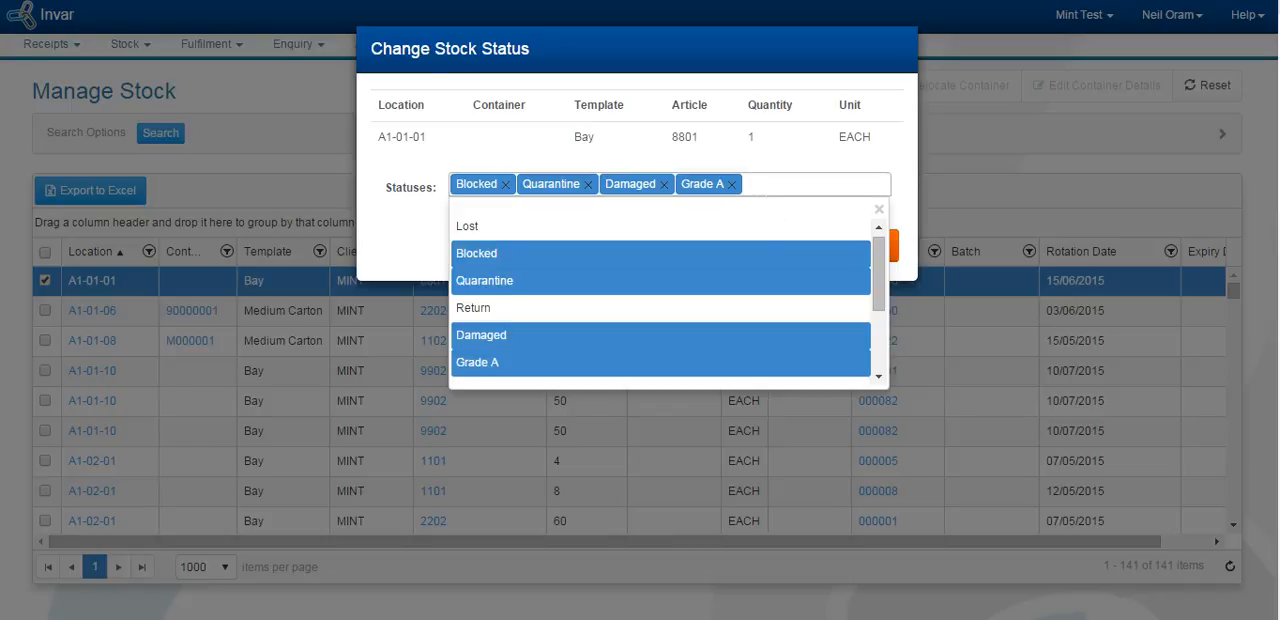
pyautogui.click(732, 185)
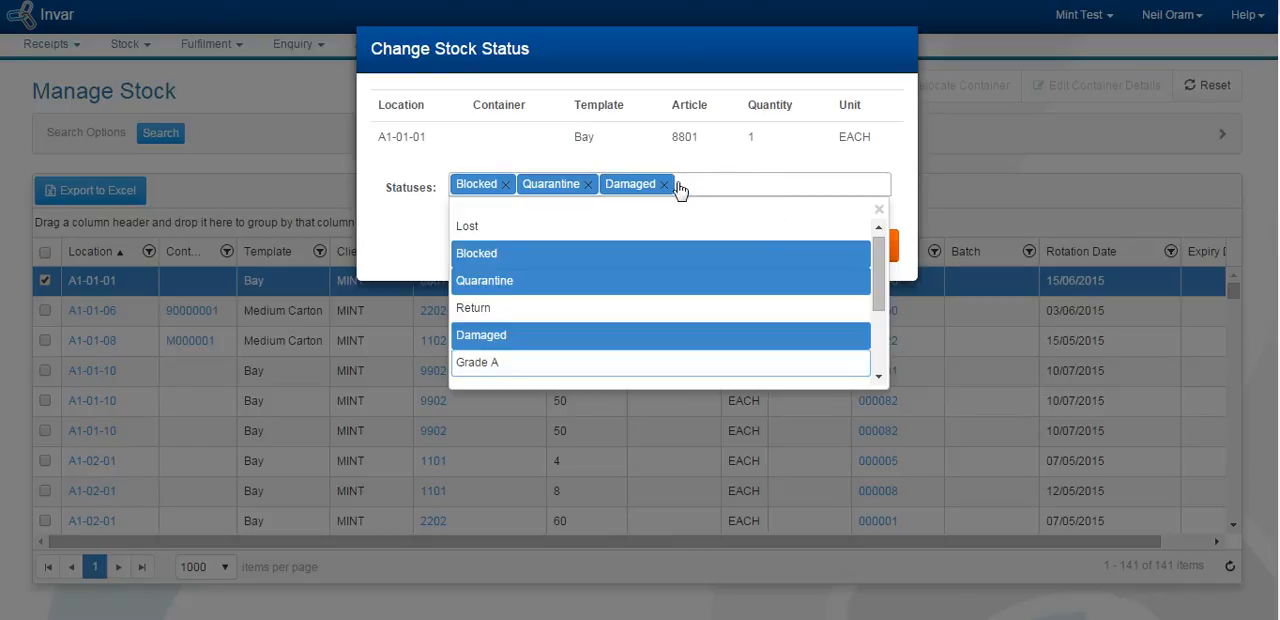
pyautogui.click(664, 186)
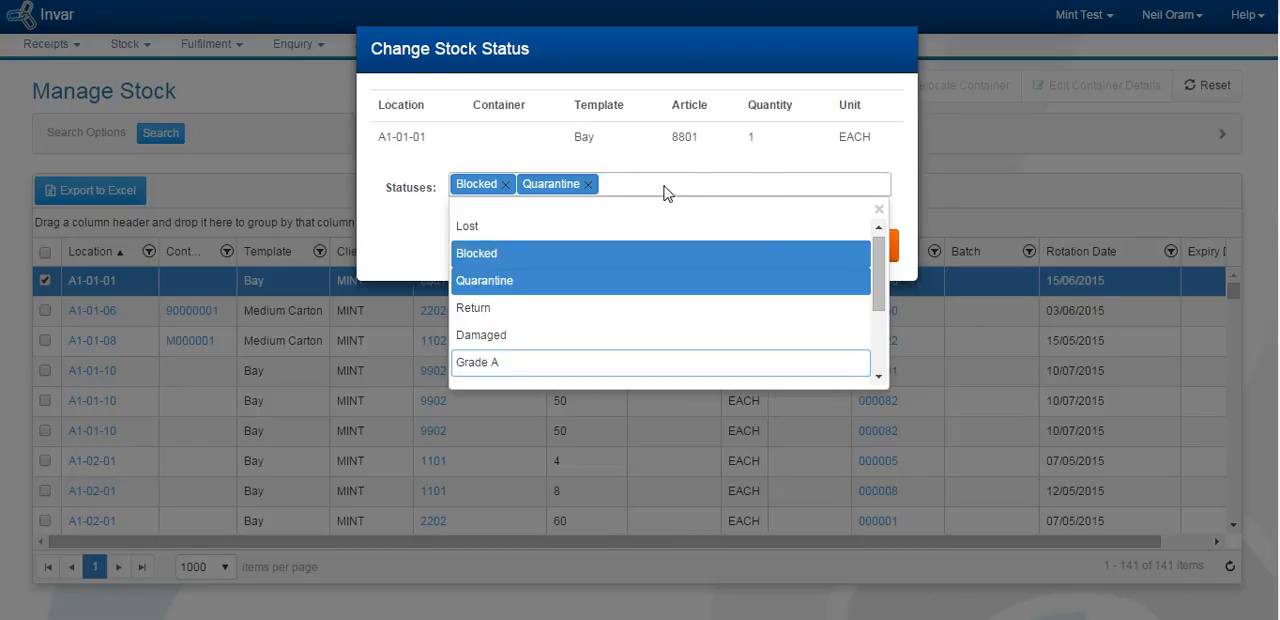
# Step: Remove the Quarantine status from the A1-01-01 stock line, save the change, and return to the dashboard
pyautogui.click(589, 185)
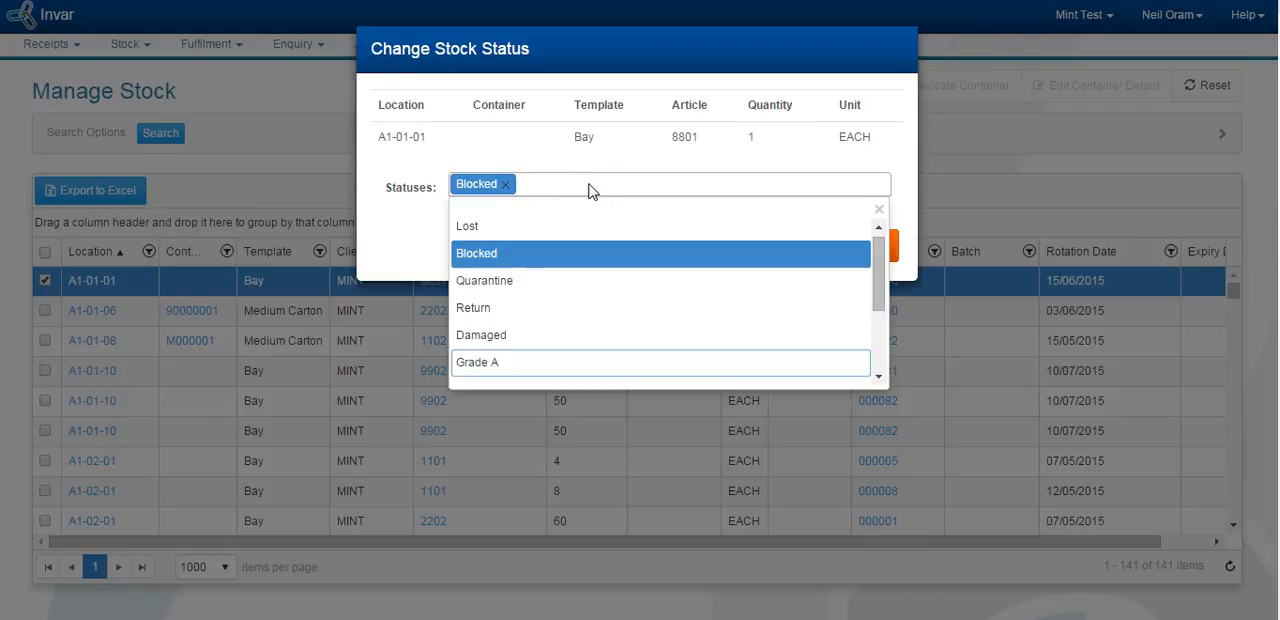
pyautogui.click(880, 212)
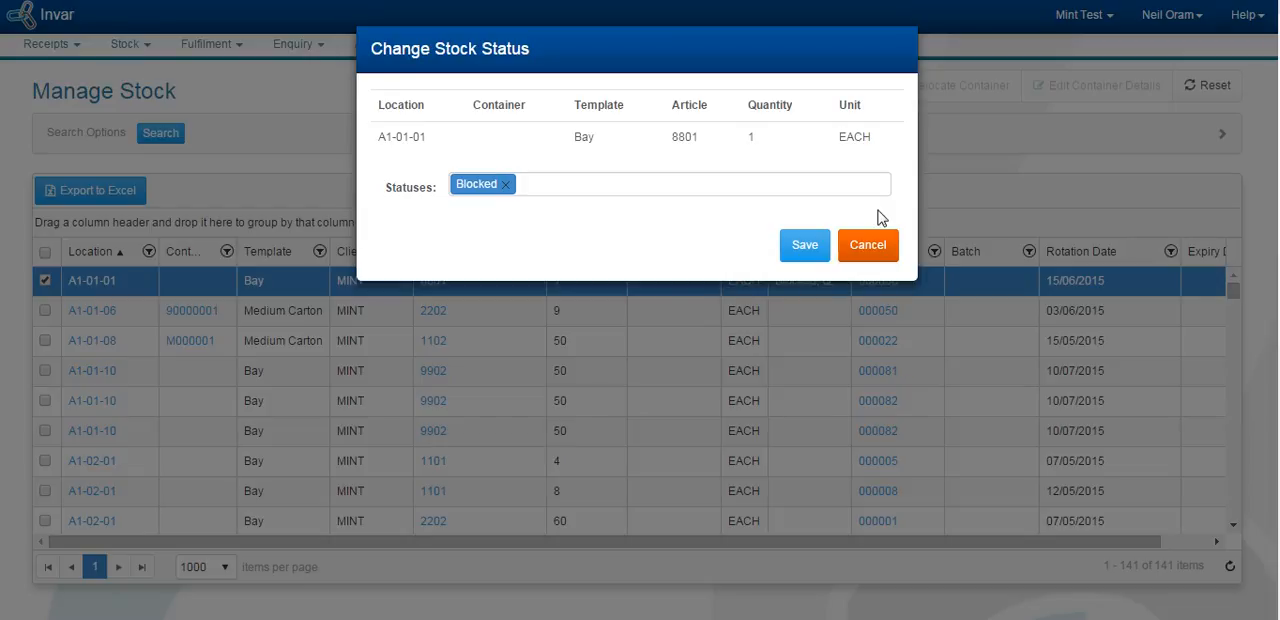
pyautogui.click(807, 253)
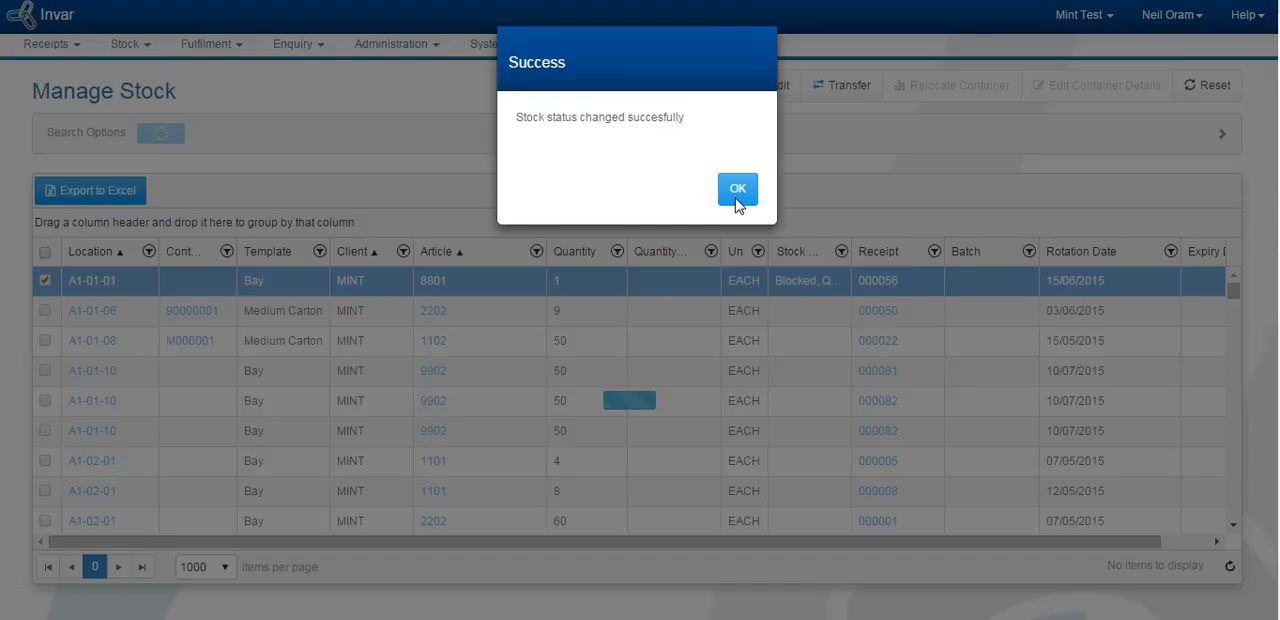
pyautogui.click(737, 197)
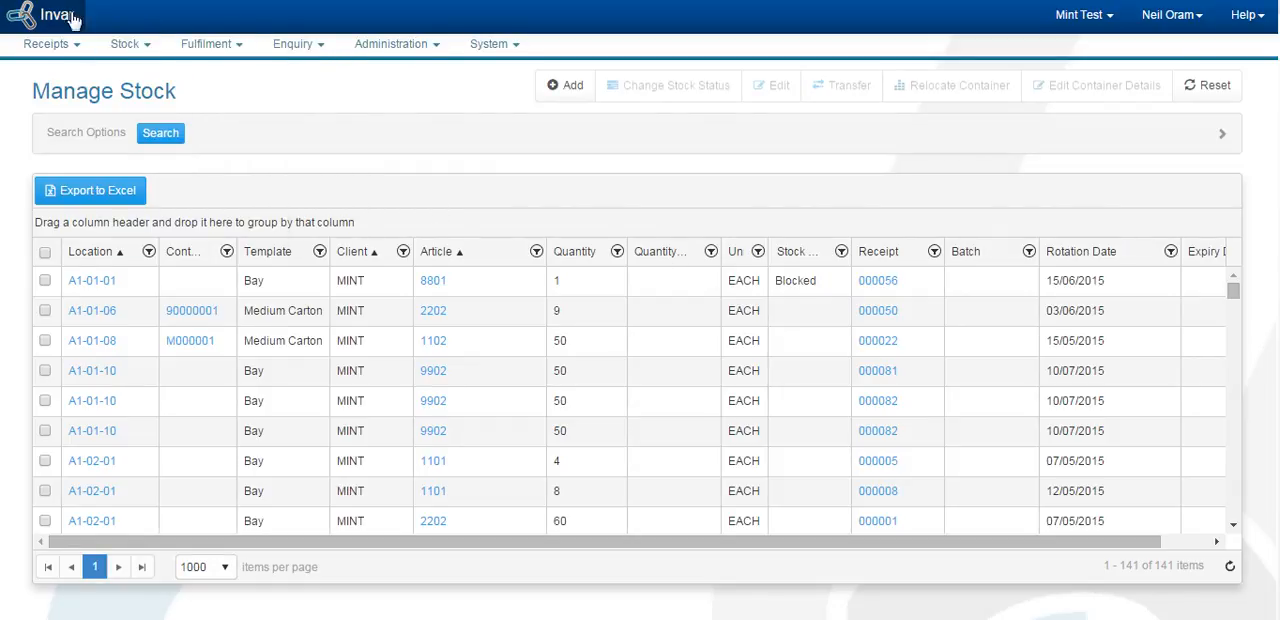
pyautogui.click(51, 18)
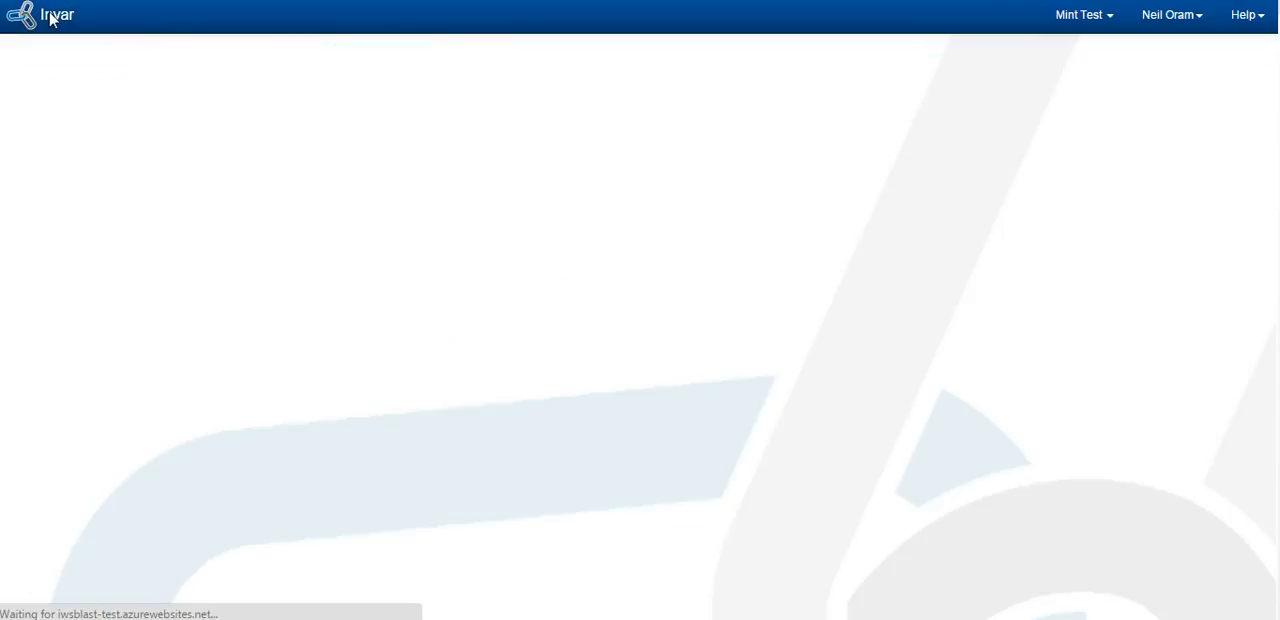